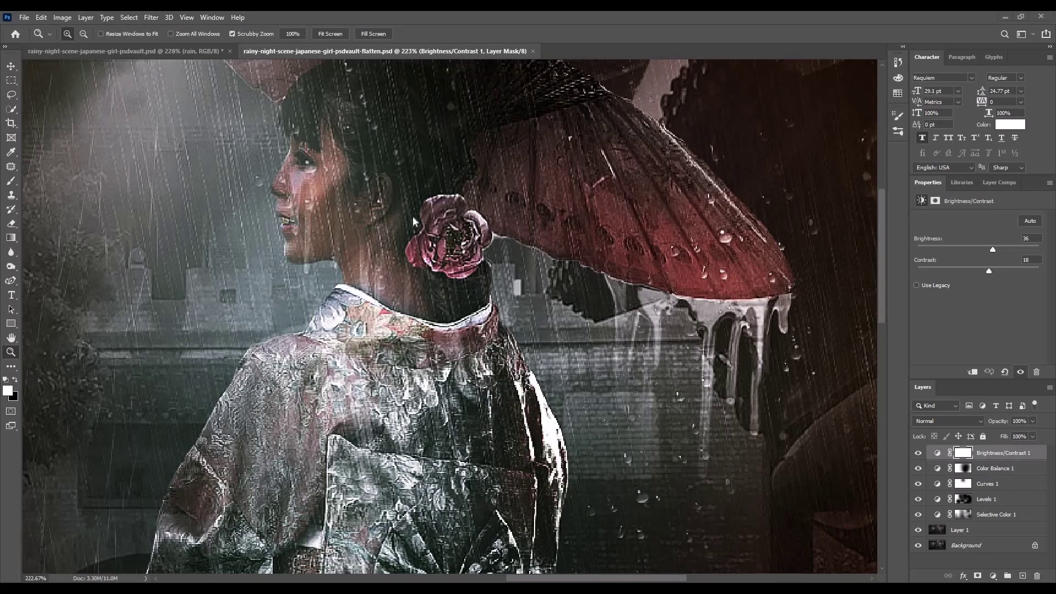
Switch to the rain.psd document and add a new empty layer above rain
click(190, 51)
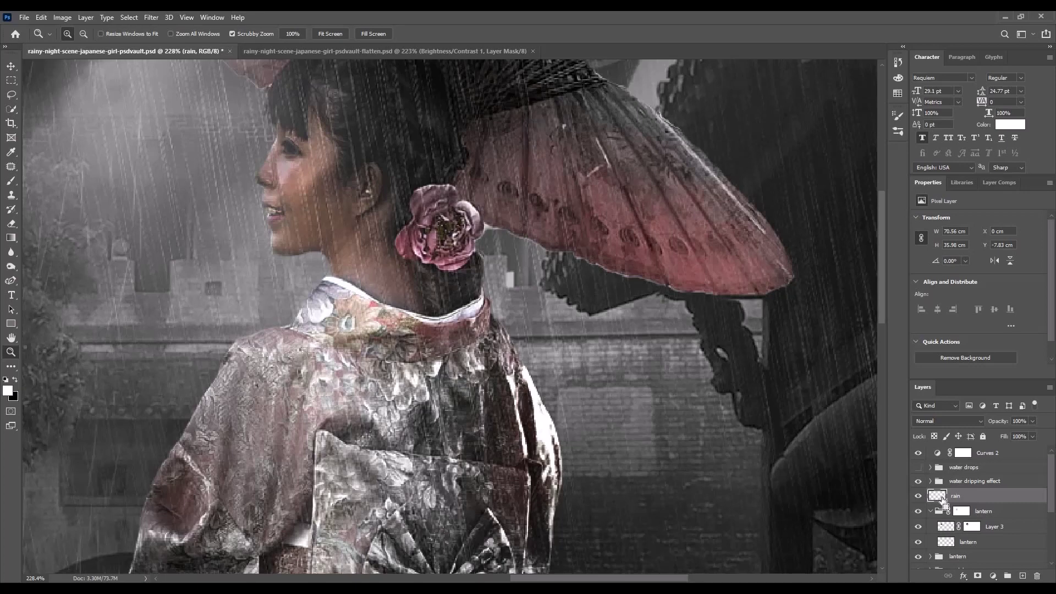
key(ctrl+shift+n)
key(Return)
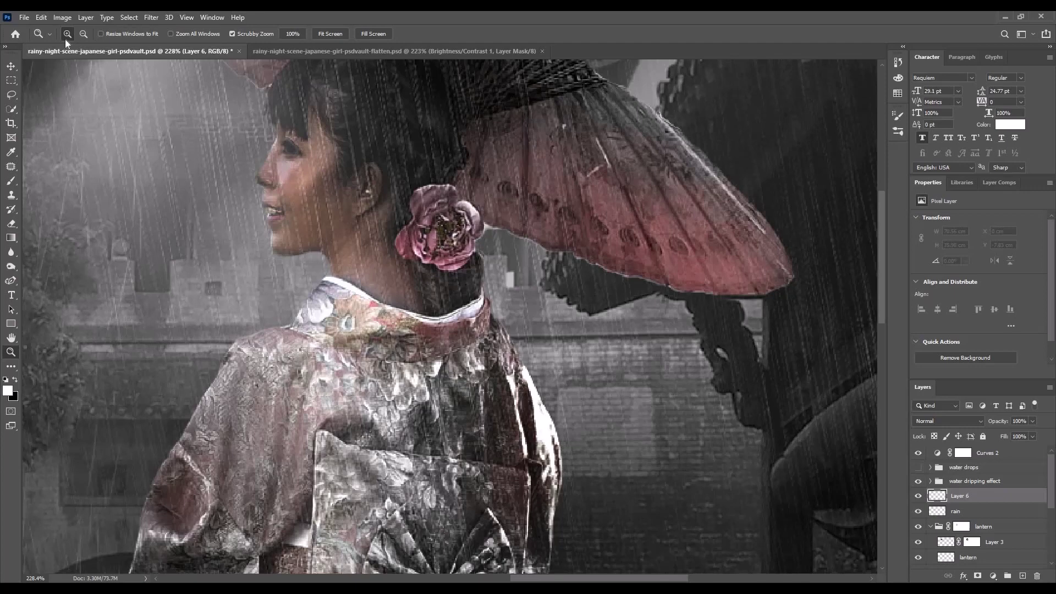
Load a large Liquid drip brush from the brush presets
key(b)
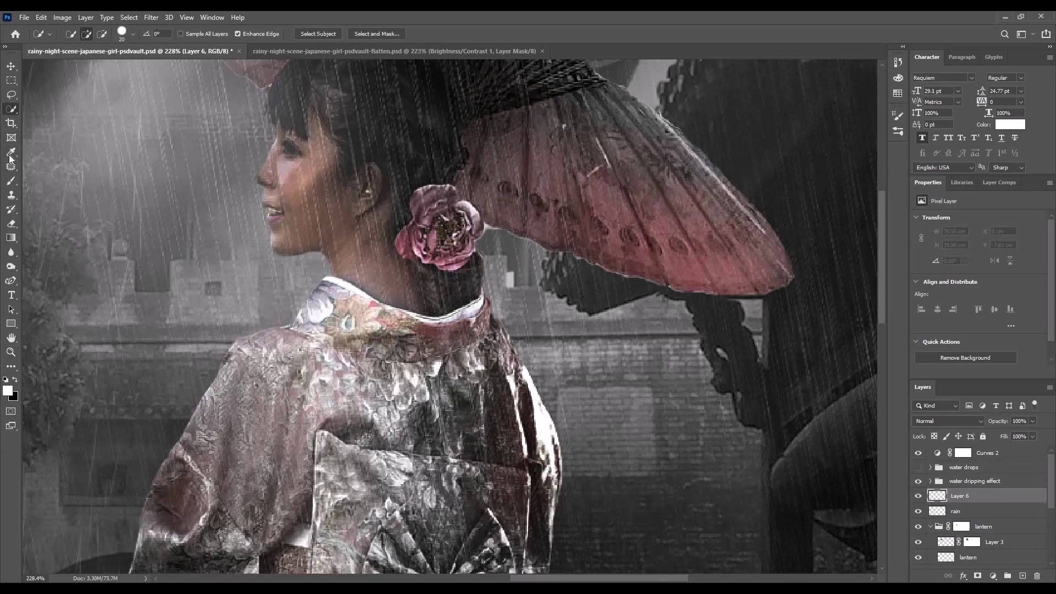
click(80, 33)
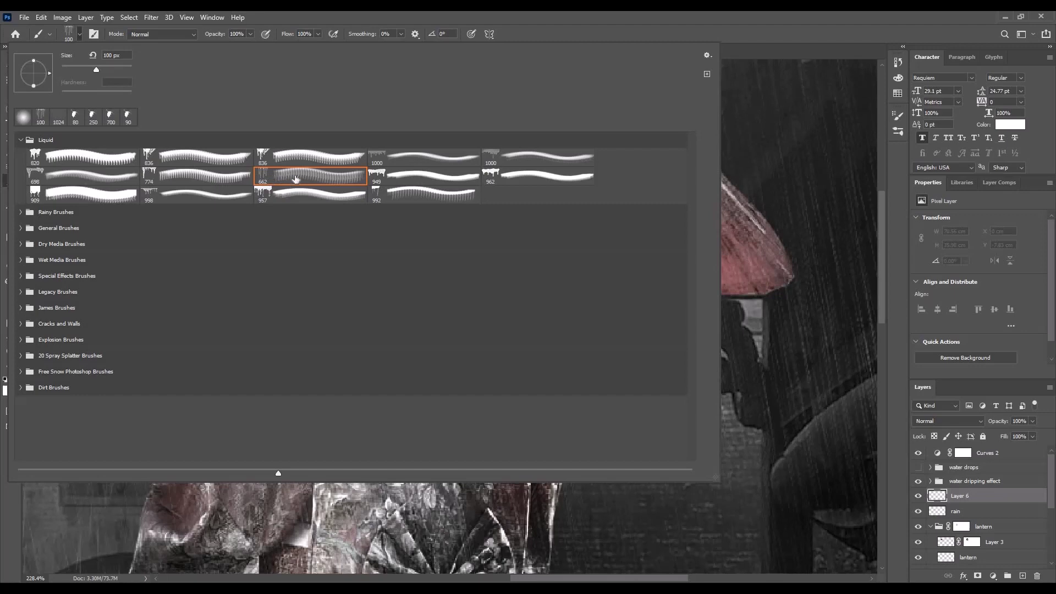
double_click(296, 178)
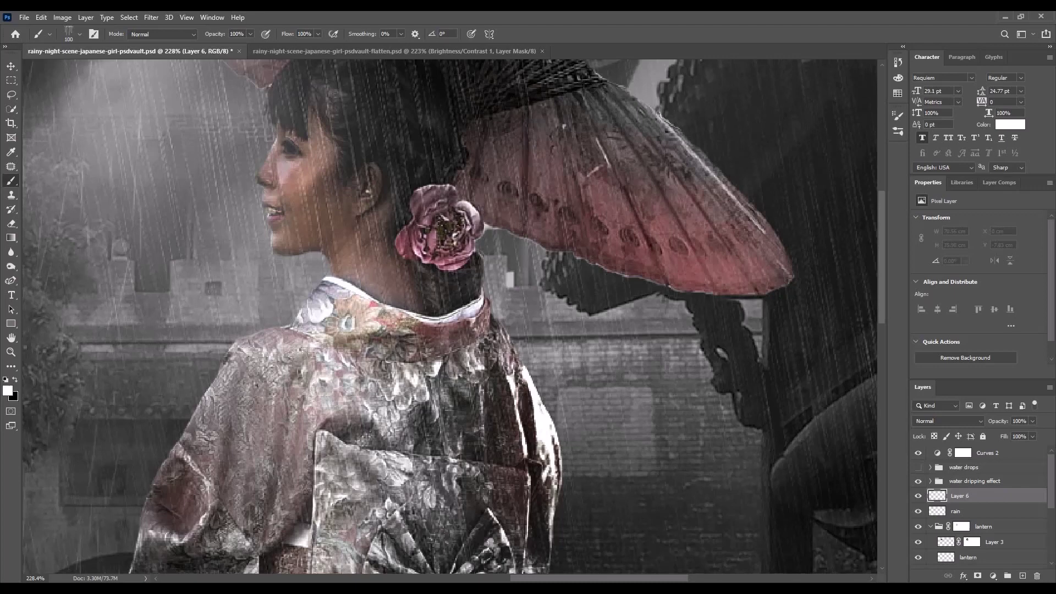
Stamp white drips below the umbrella's right edge and warp their top onto the rim
click(716, 346)
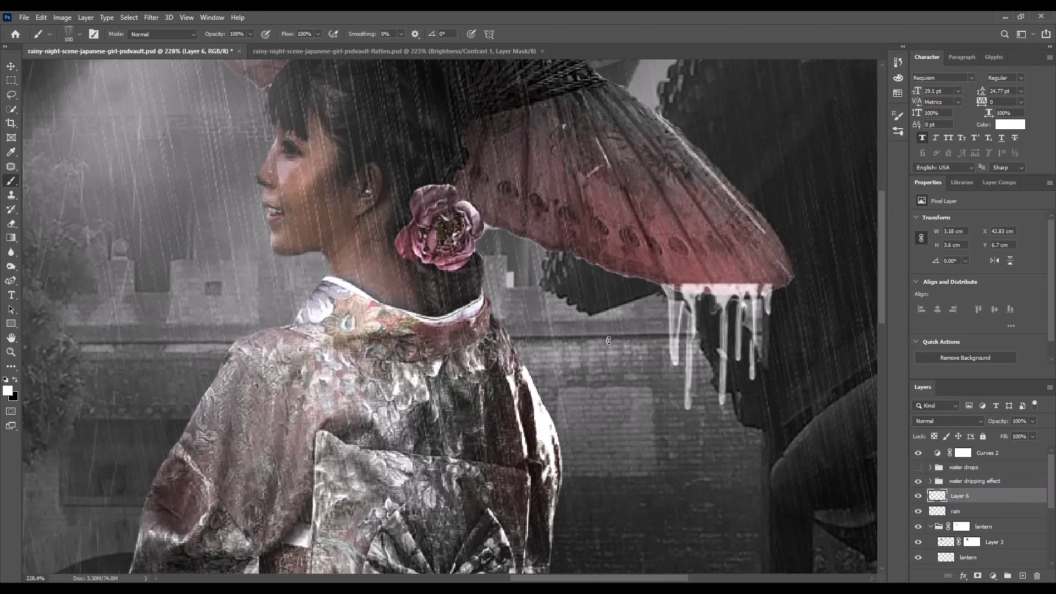
key(ctrl+t)
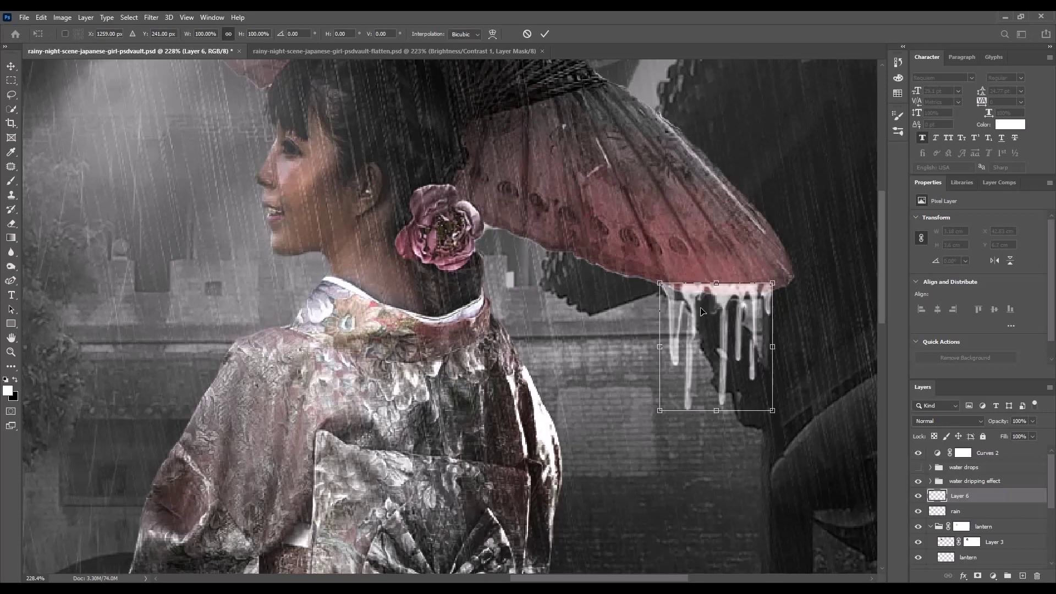
right_click(702, 310)
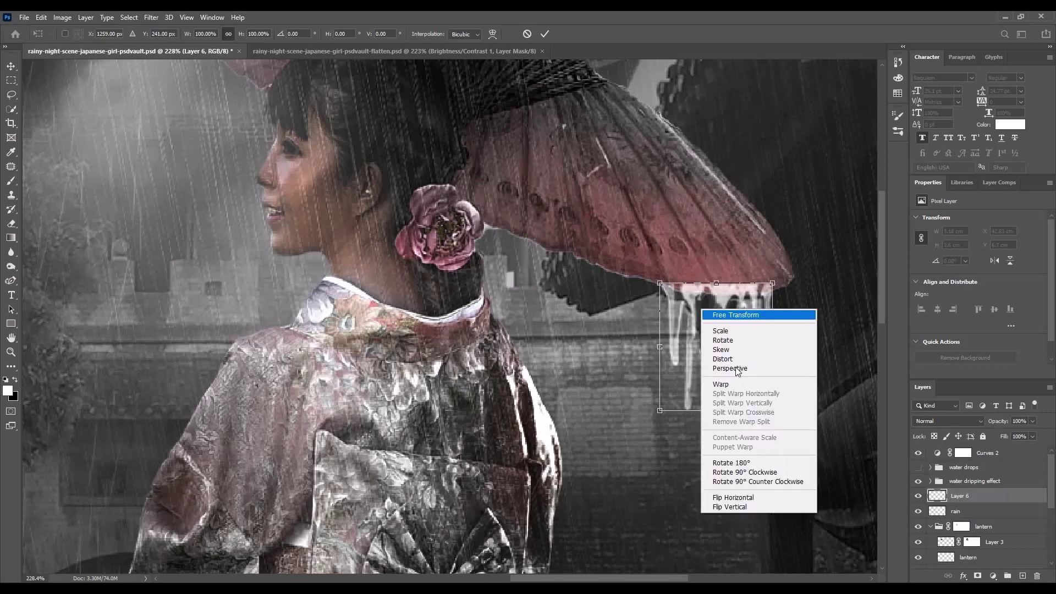
click(737, 386)
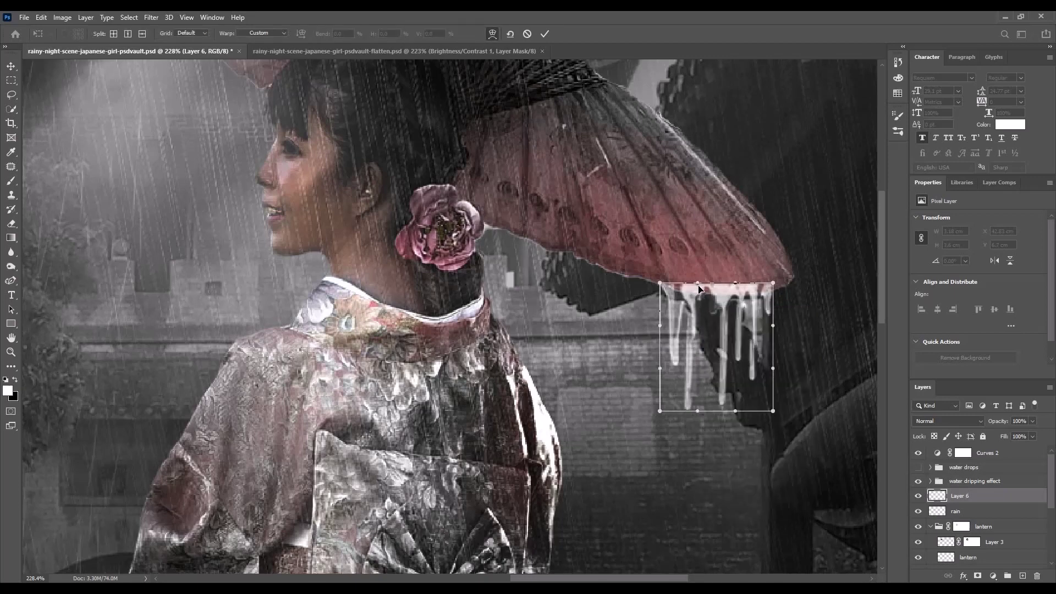
mouse_move(698, 285)
mouse_down()
mouse_move(702, 298)
mouse_move(773, 290)
mouse_up()
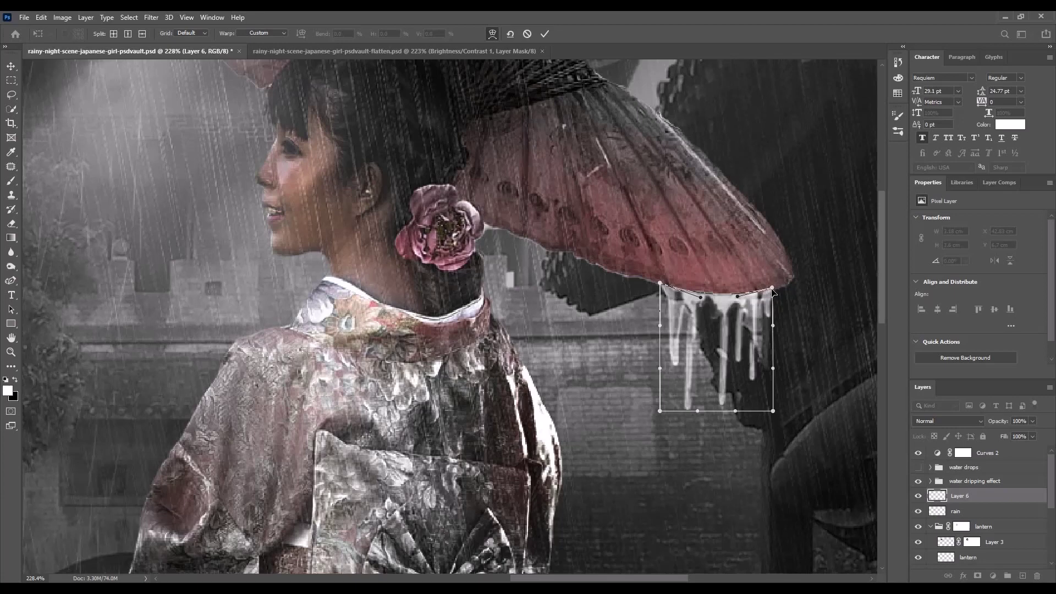
drag(696, 286, 663, 287)
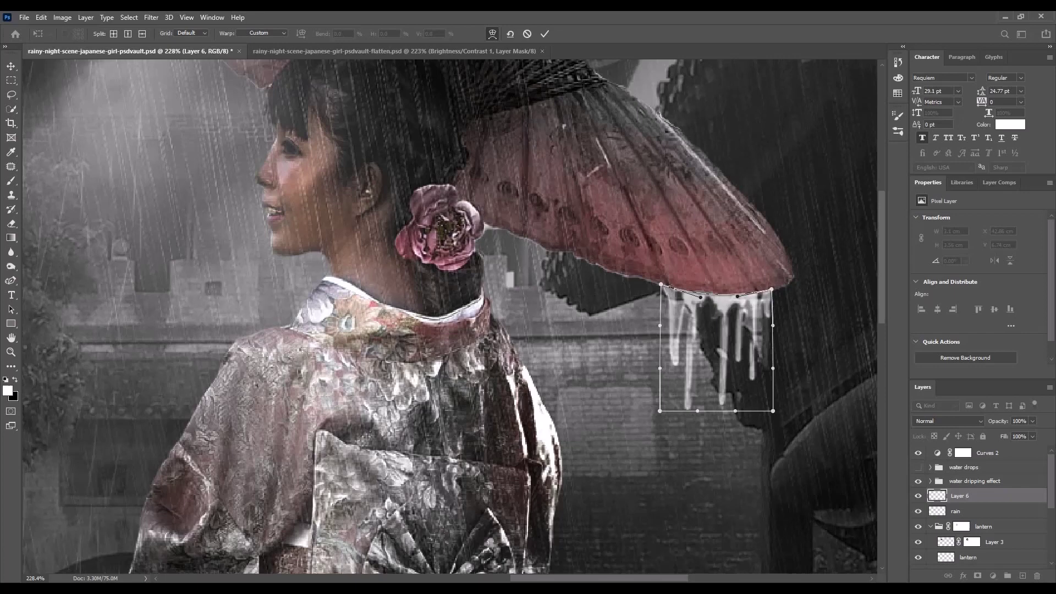
key(Return)
key(b)
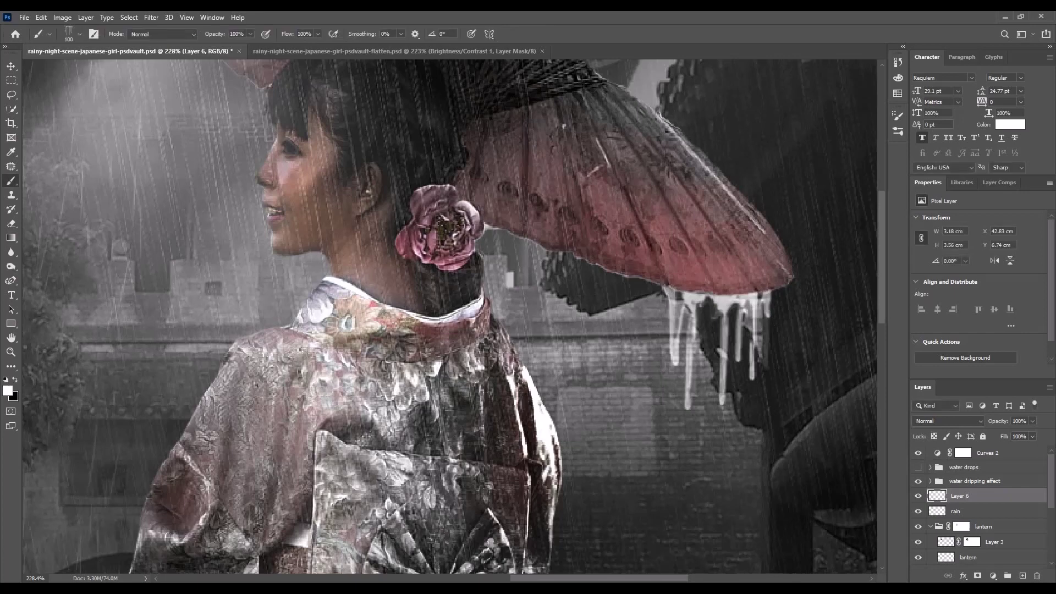
Erase the drip streaks to uneven lengths with a 60% eraser, then view at 100%
click(11, 223)
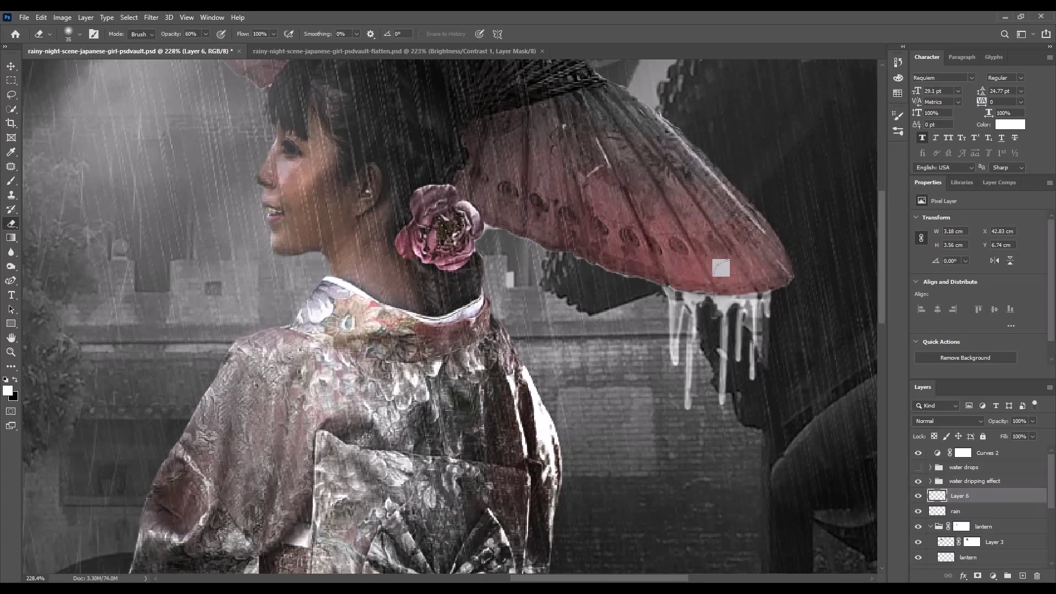
key(bracketright)
key(bracketright)
key(bracketright)
key(bracketleft)
key(bracketleft)
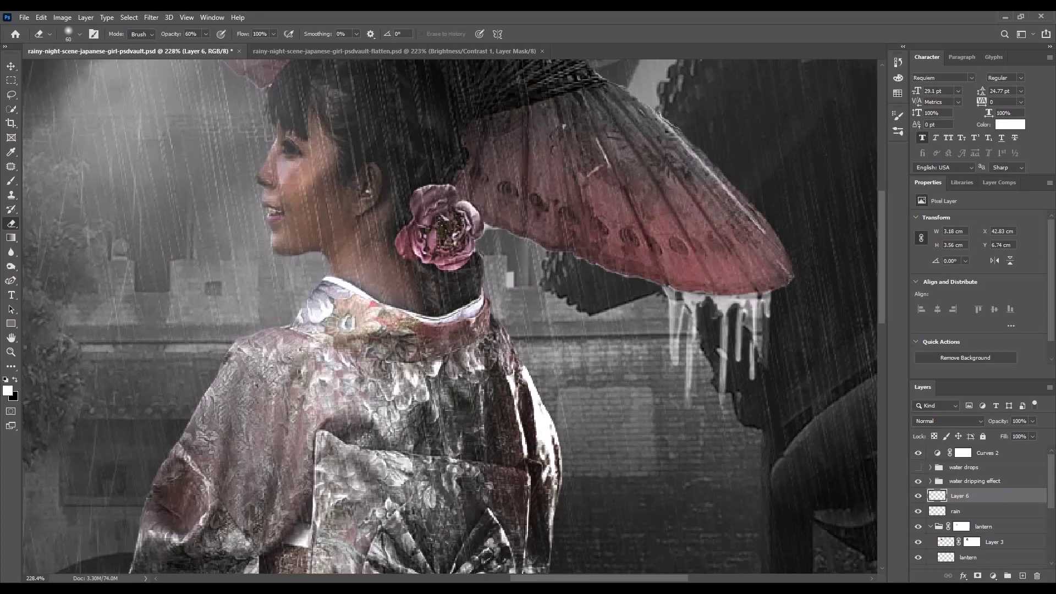
drag(723, 380, 723, 398)
drag(752, 352, 752, 378)
mouse_move(767, 299)
mouse_down()
mouse_move(767, 318)
mouse_move(734, 298)
mouse_move(684, 298)
mouse_up()
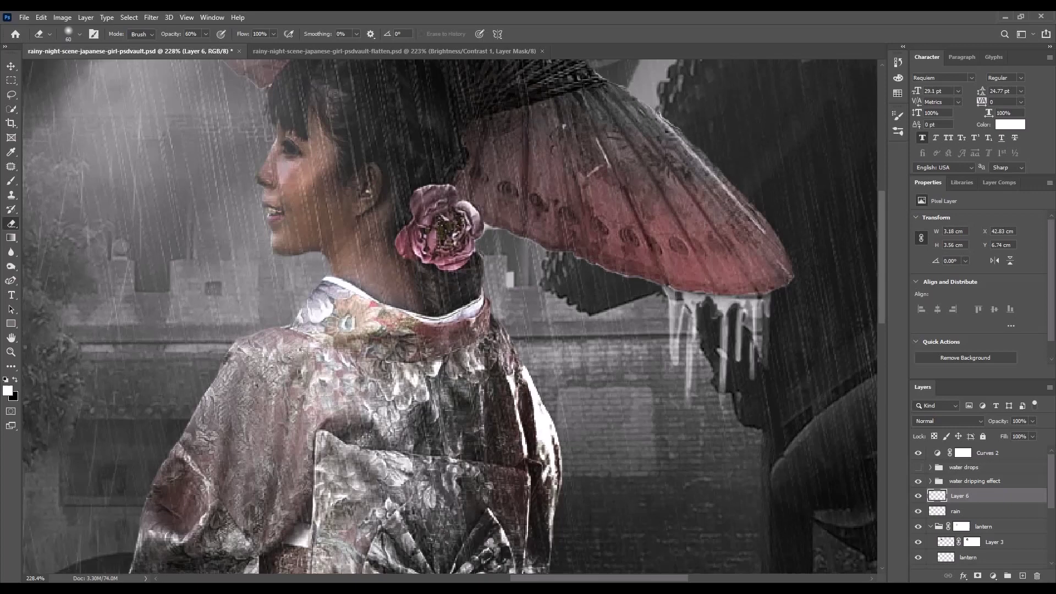
double_click(9, 353)
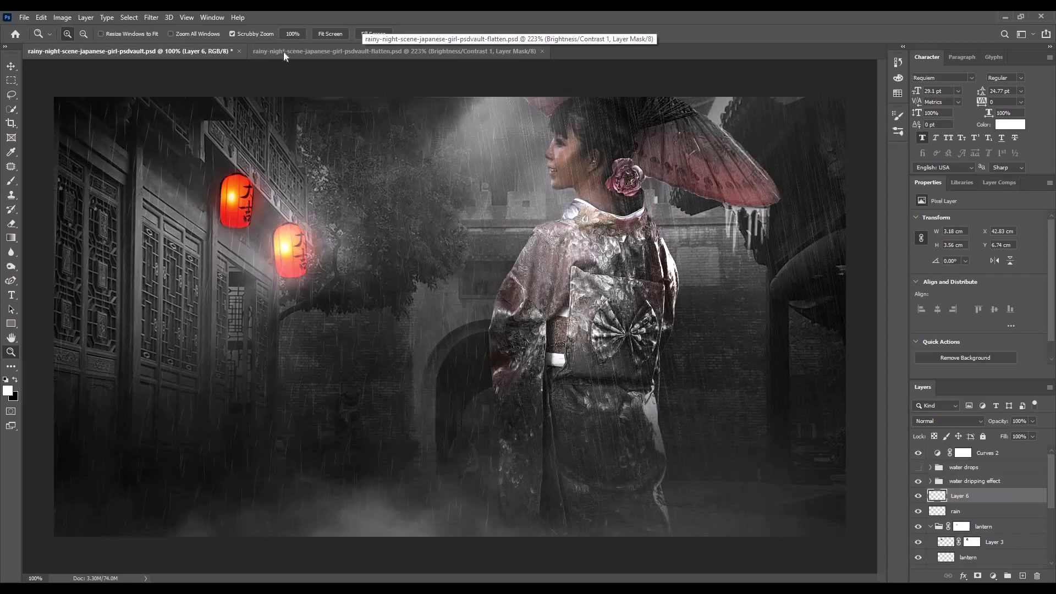
Add a new Layer 7 in the rain document and zoom into the girl's face
click(326, 50)
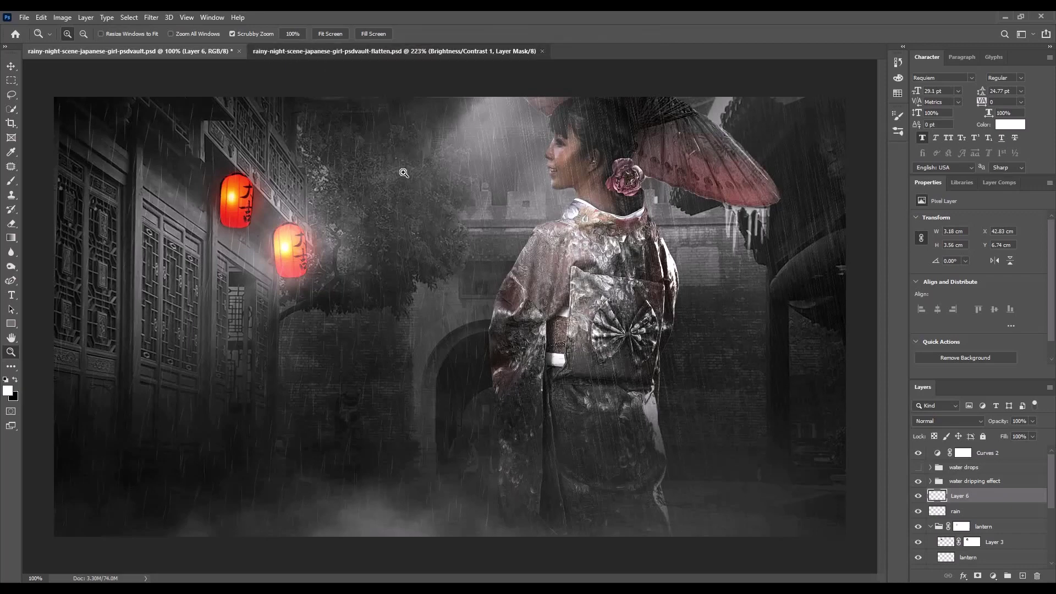
click(92, 51)
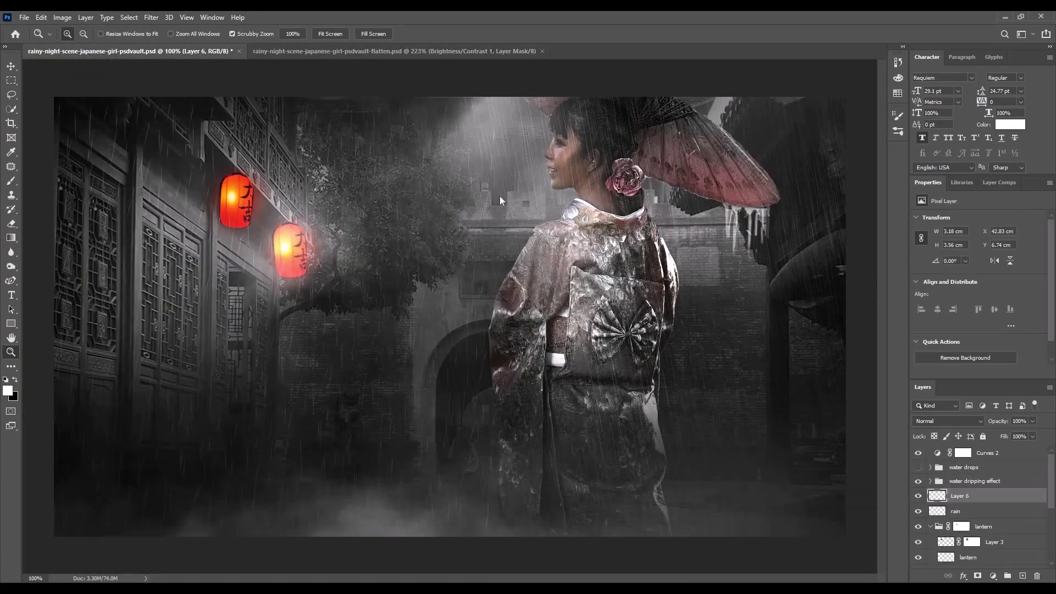
key(ctrl+shift+n)
key(Return)
alt+scroll(565, 174, up, 1)
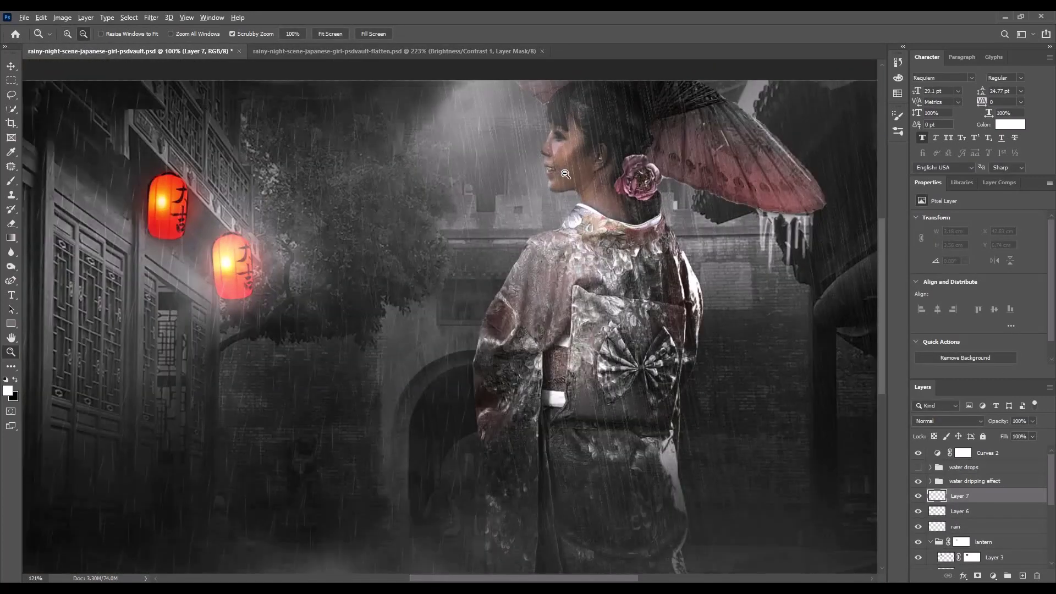
alt+scroll(565, 174, up, 6)
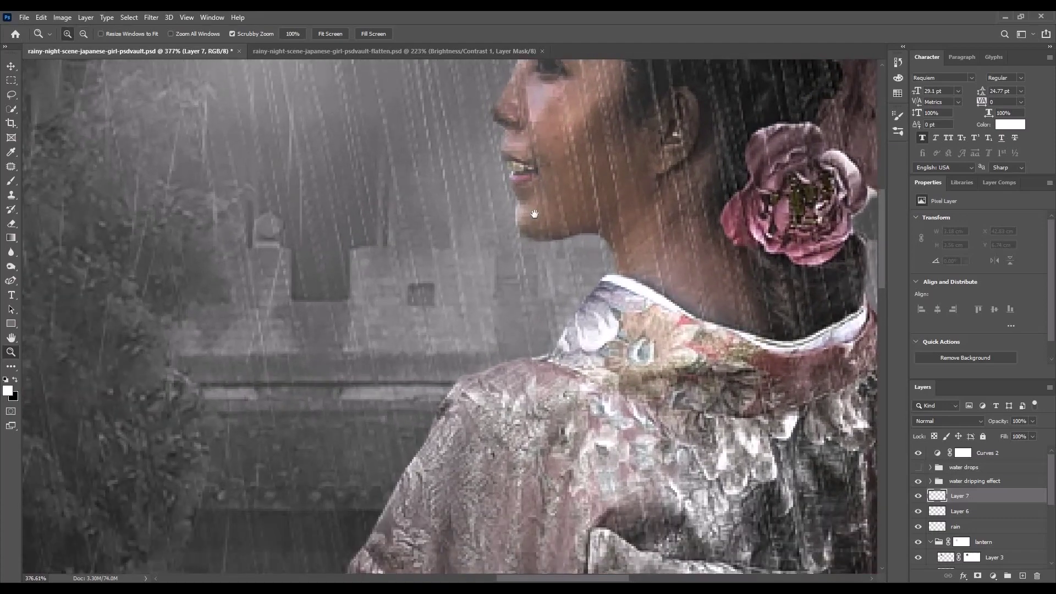
scroll(536, 209, up, 3)
Stamp a white drip under the eye and erase its right-hand streaks
key(b)
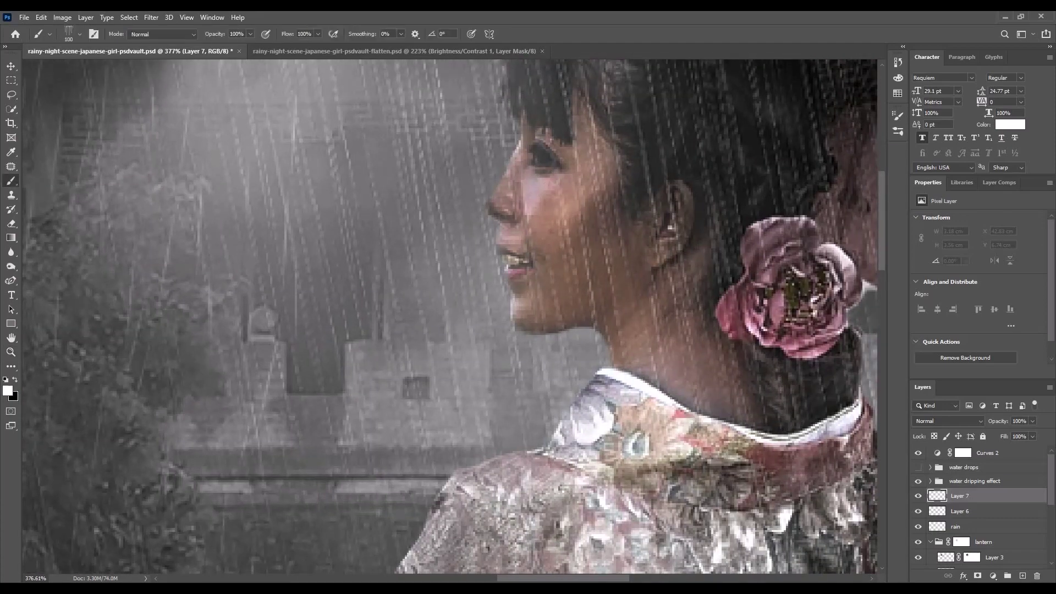
key(bracketleft)
click(569, 216)
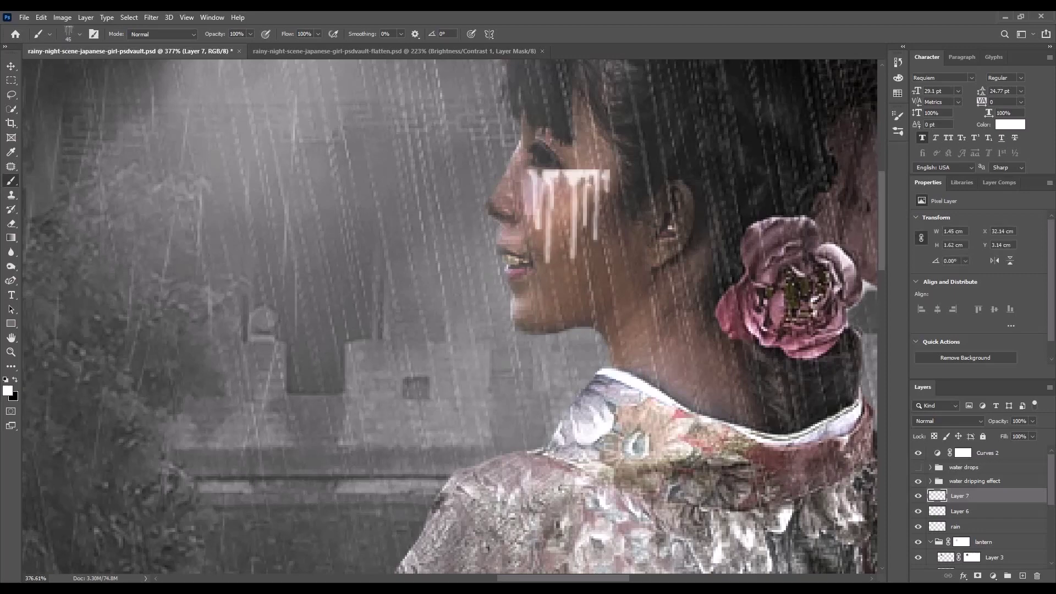
key(e)
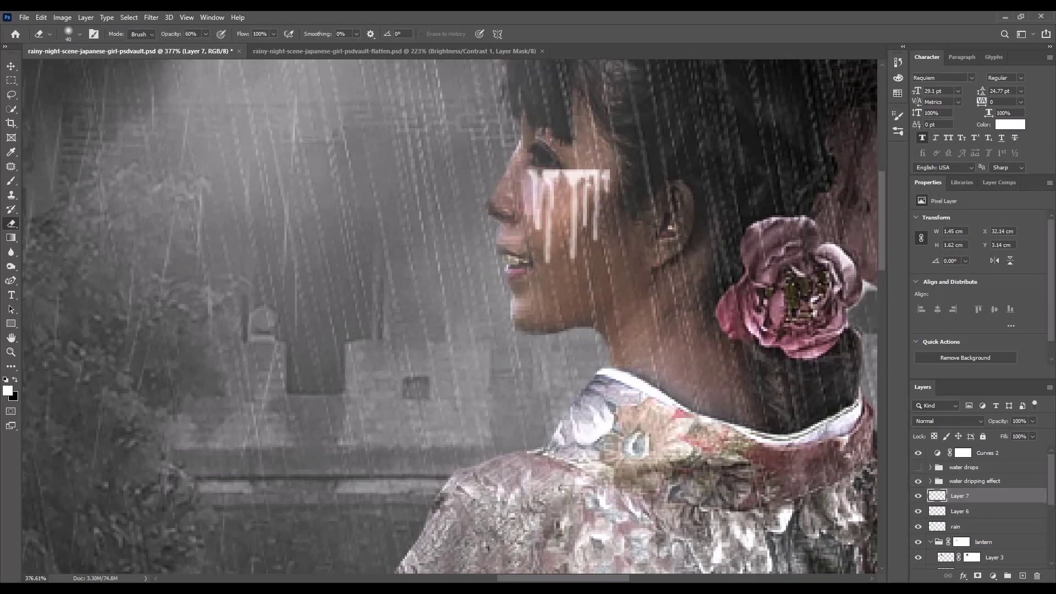
key(bracketleft)
key(bracketleft)
key(bracketleft)
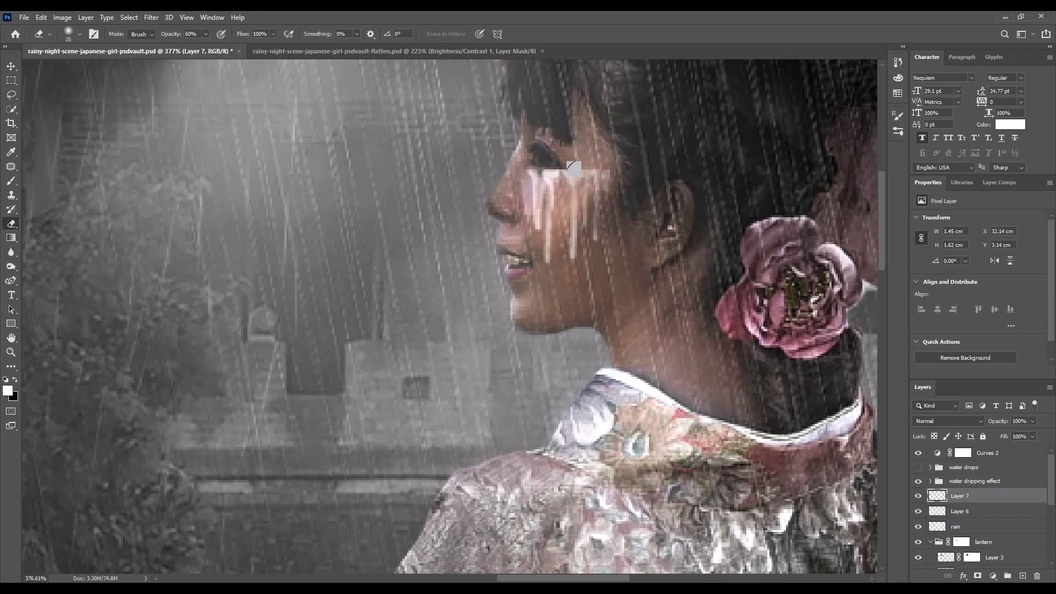
drag(574, 209, 577, 253)
drag(594, 203, 577, 170)
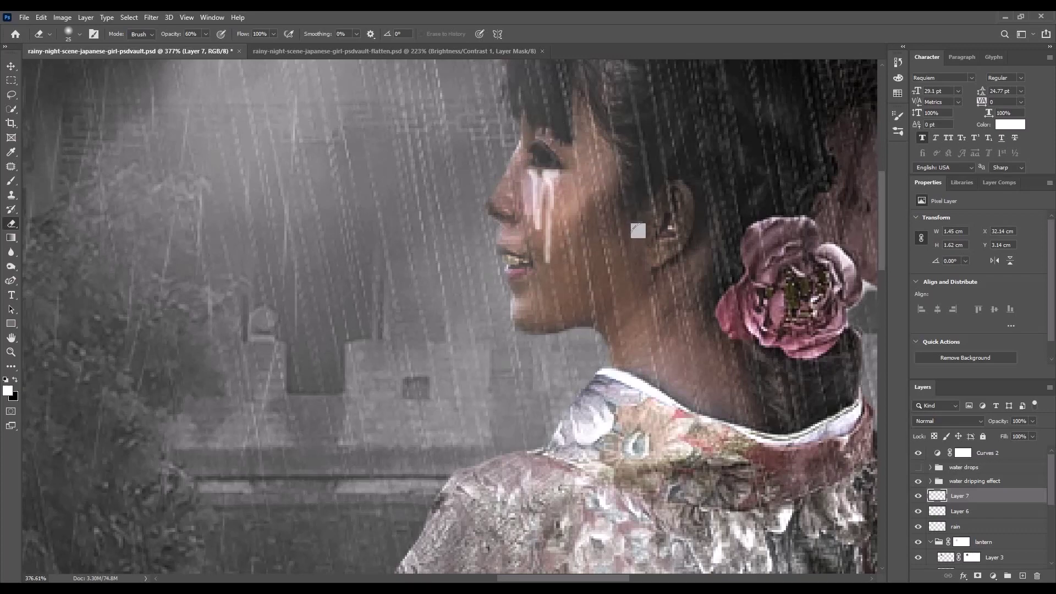
Warp the eye drip's top corner so it follows the face
key(ctrl+t)
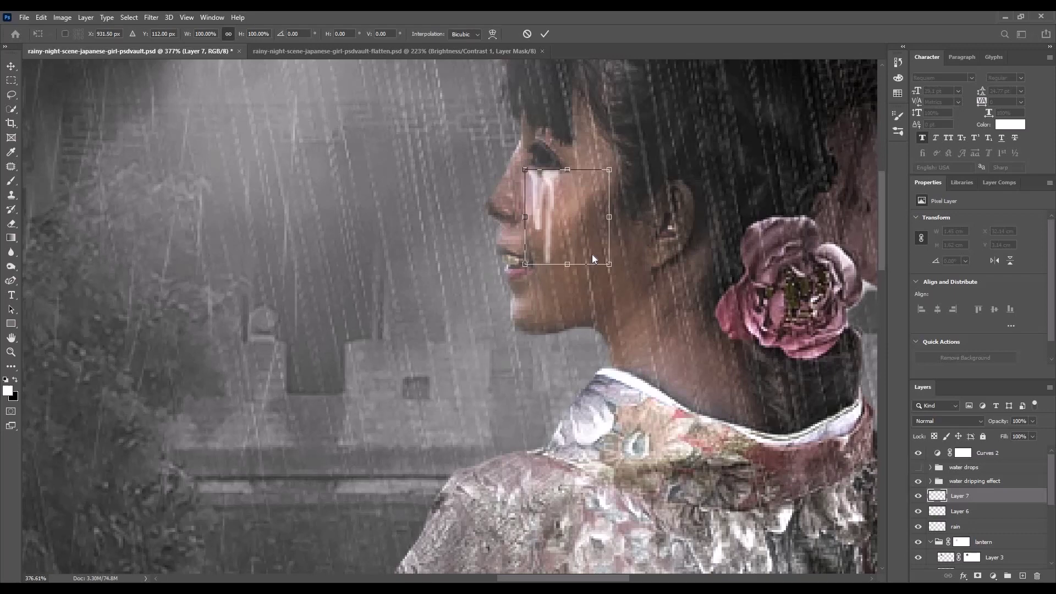
right_click(559, 196)
key(Return)
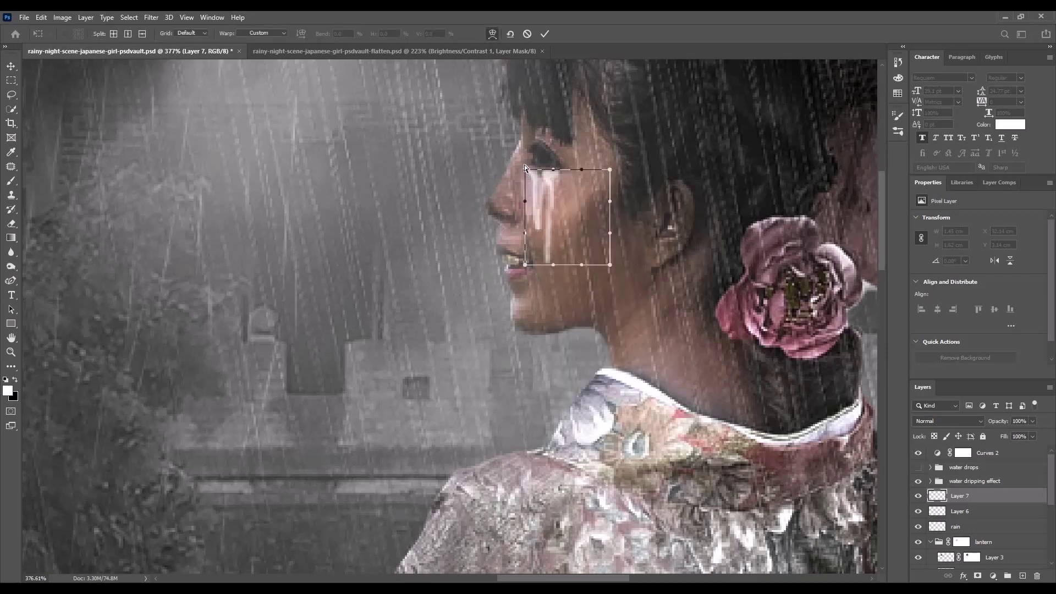
drag(525, 167, 529, 169)
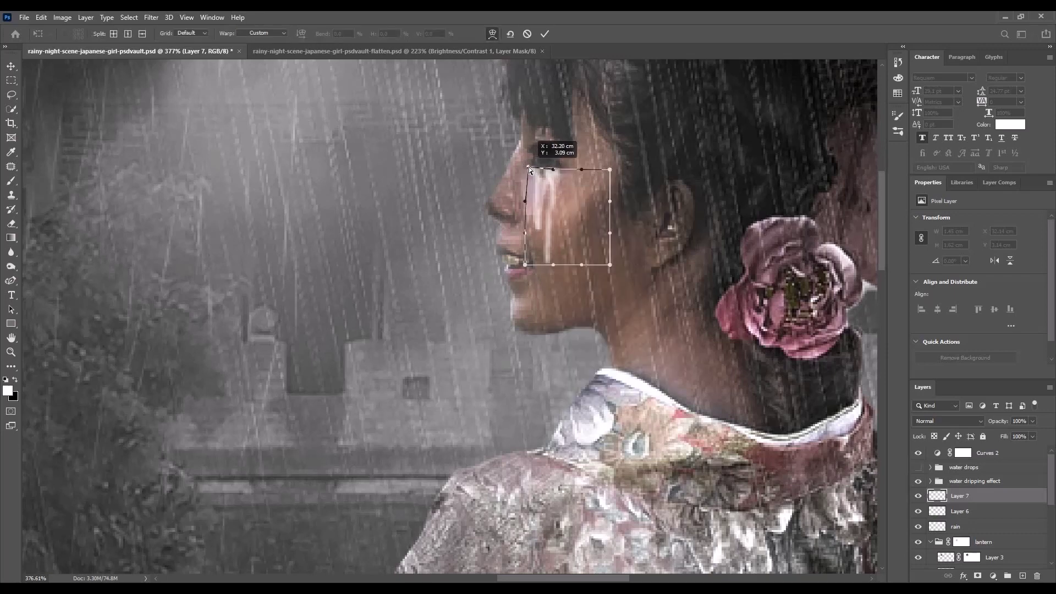
key(Return)
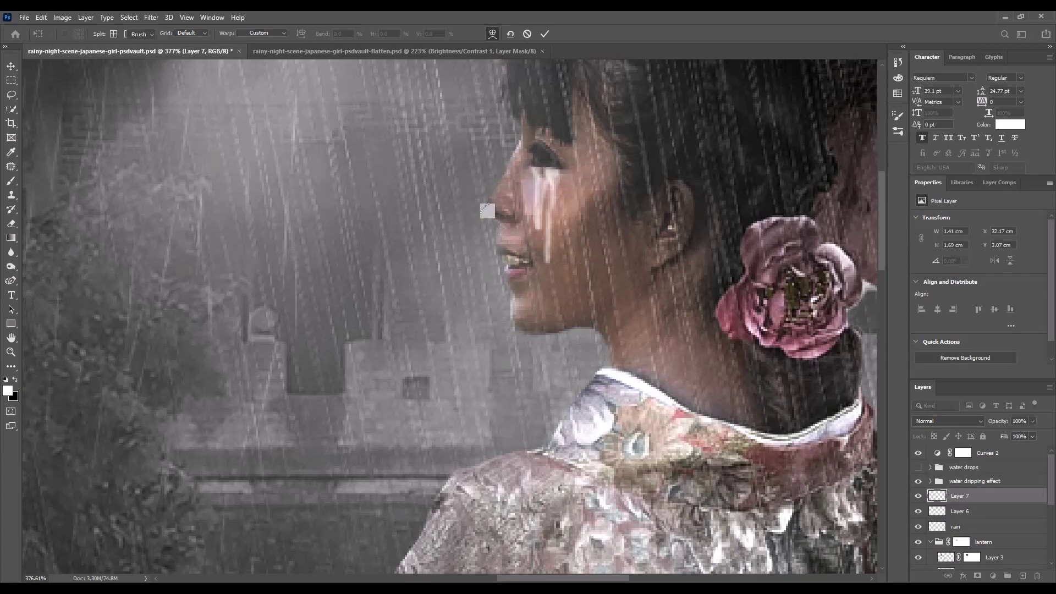
Erase the part of the drip covering the eye with a smaller eraser
key(e)
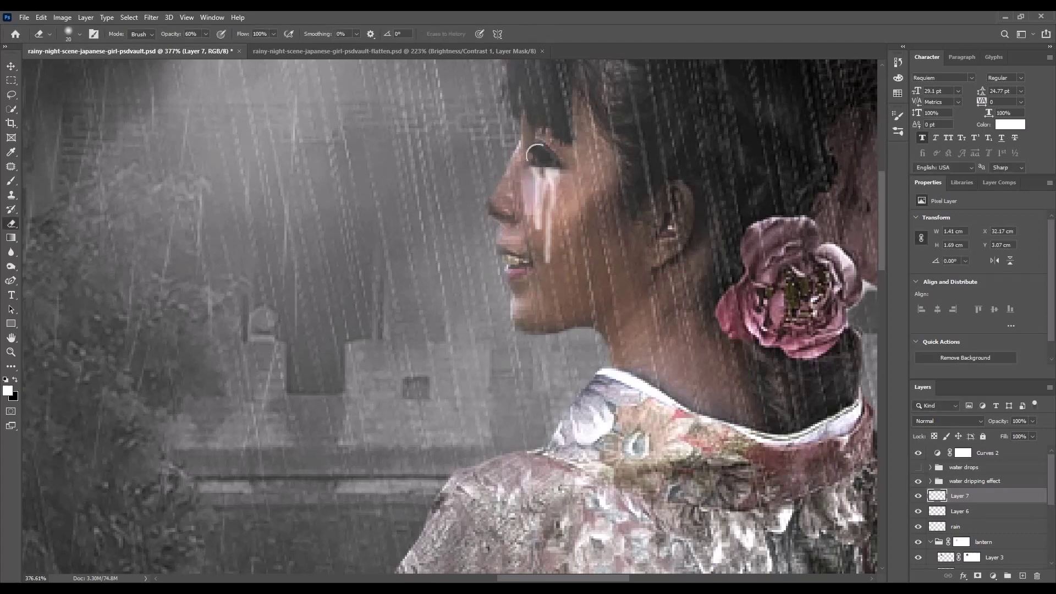
key(bracketleft)
drag(542, 154, 533, 150)
key(bracketright)
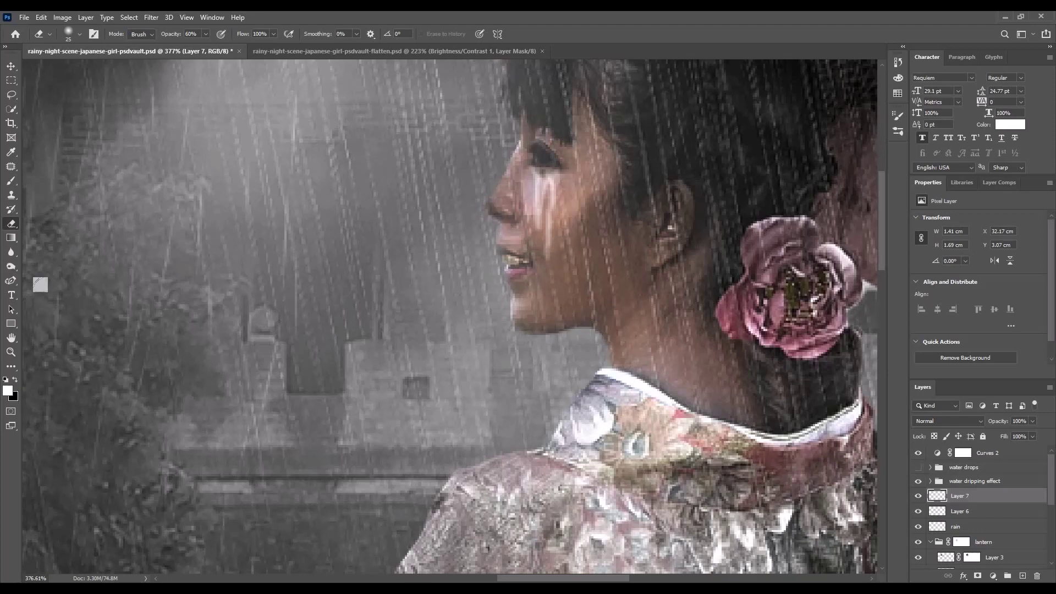
Lower Layer 7's opacity to 57%, compare with the flattened reference, and reopen brush presets
double_click(11, 353)
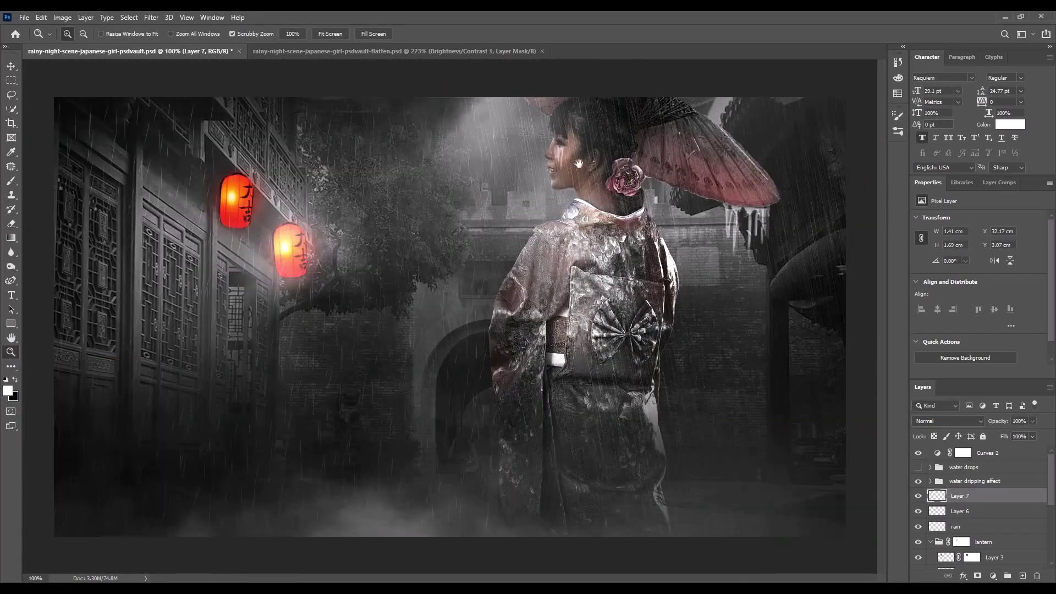
click(1032, 422)
click(296, 51)
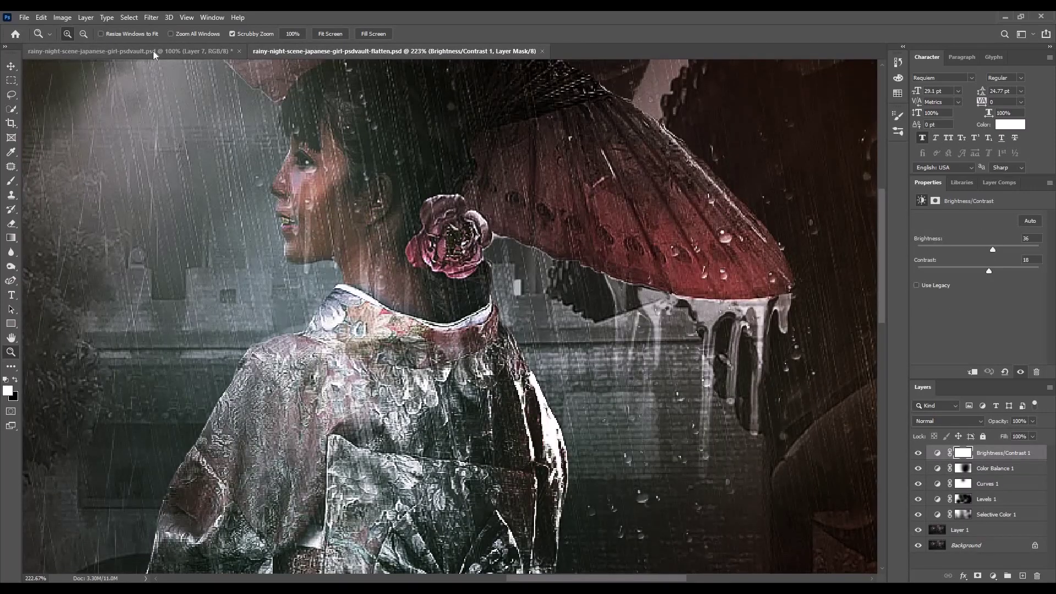
click(153, 50)
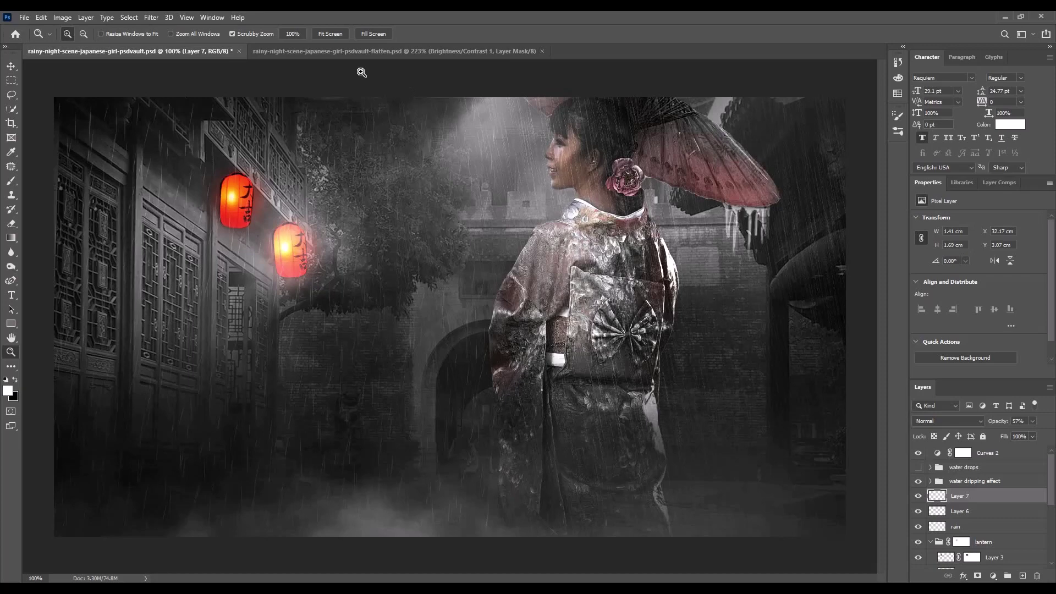
click(11, 183)
click(80, 33)
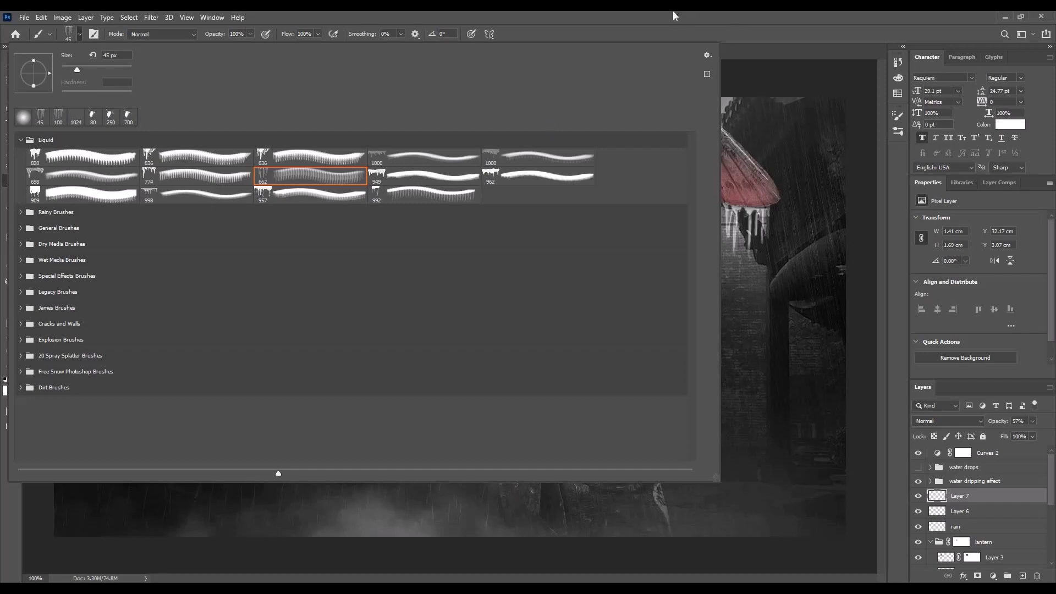
Close the brush presets and bring up the rainy-night-scene flatten.psd reference
click(669, 13)
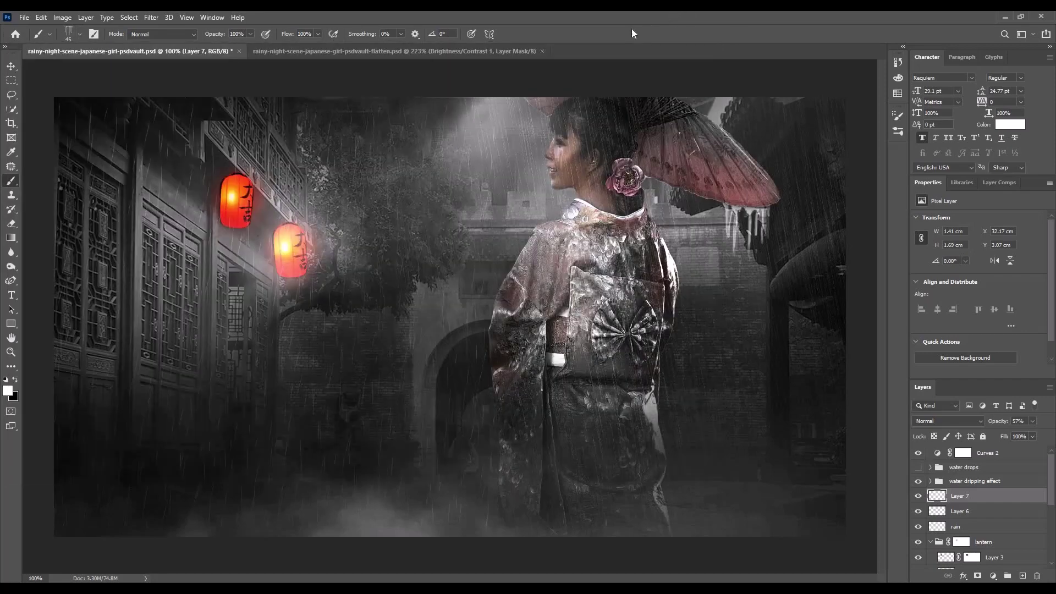
key(ctrl+Tab)
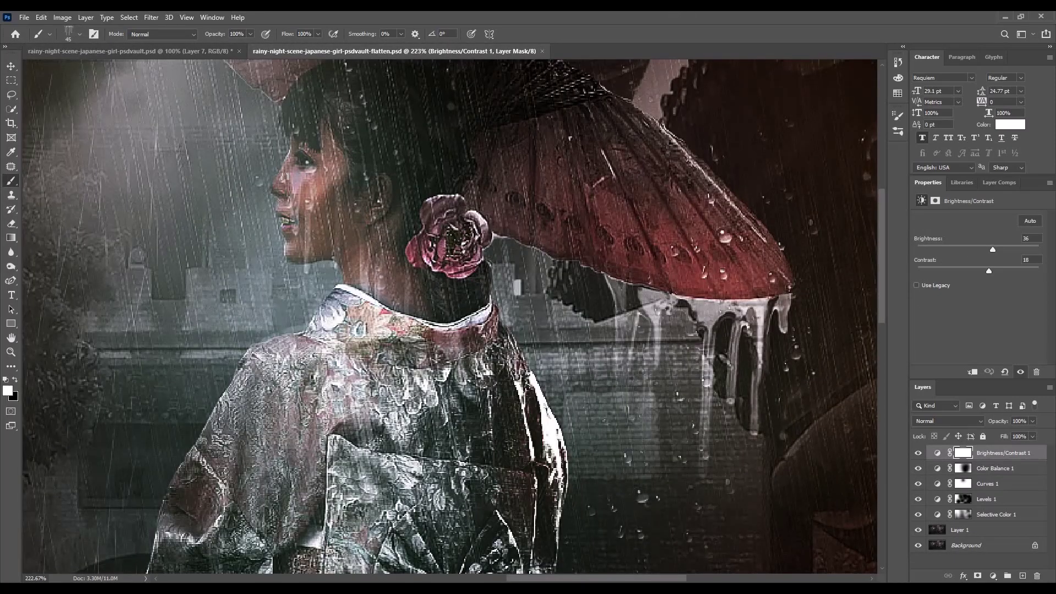